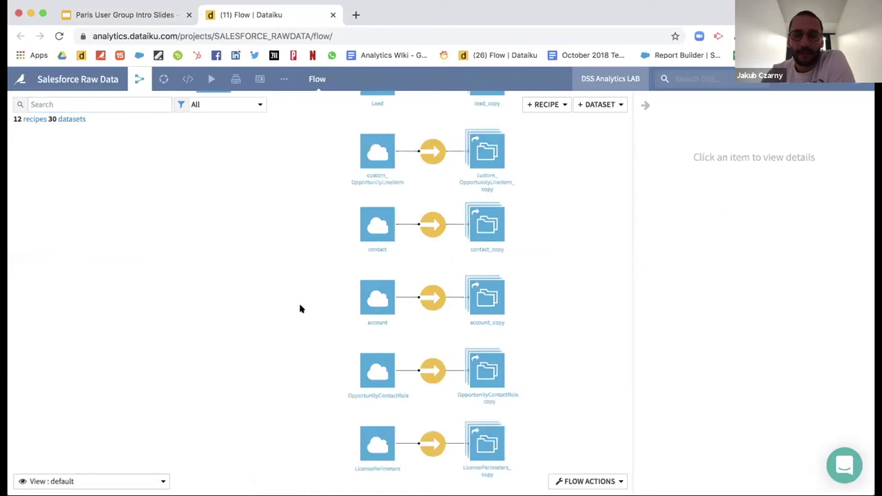
# Find the account dataset in the Salesforce Raw Data flow and open it to view its sample records.
pyautogui.scroll(3, 297, 287)
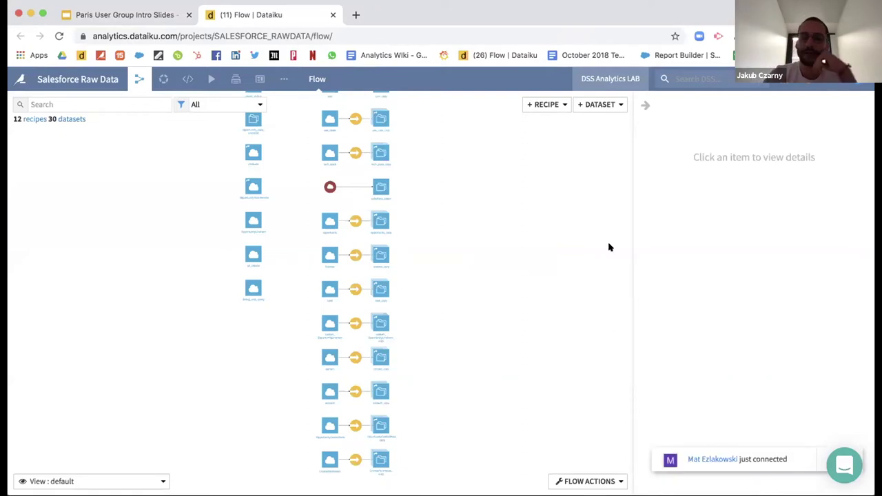
pyautogui.scroll(3, 355, 274)
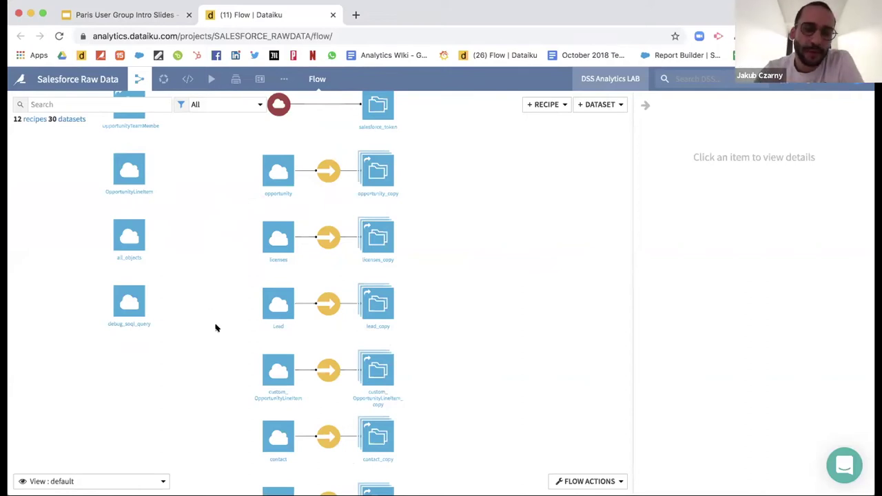
pyautogui.scroll(-5, 215, 328)
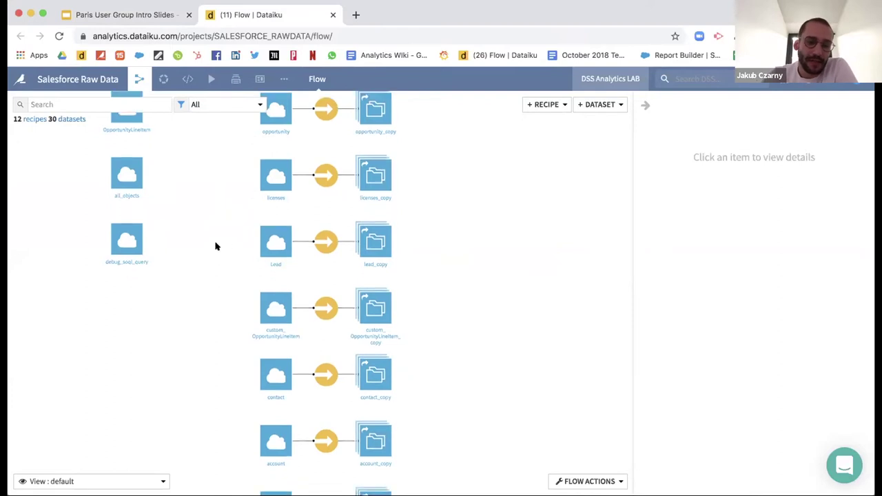
pyautogui.scroll(-3, 231, 413)
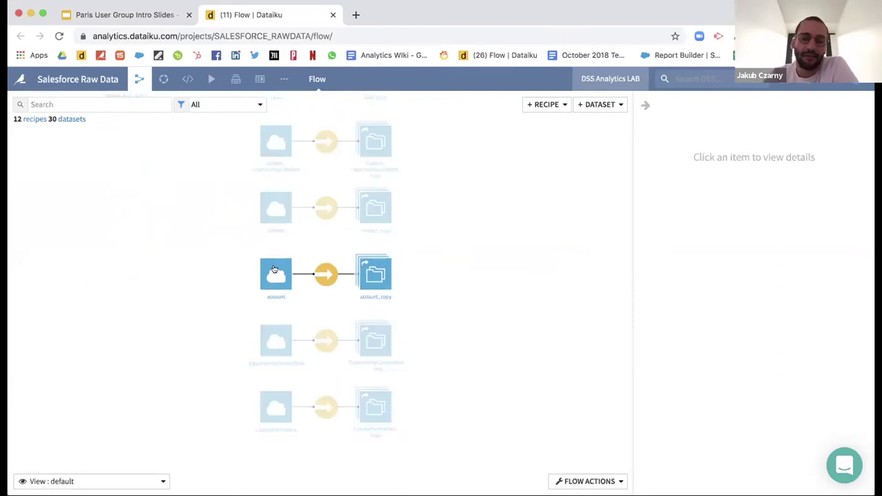
pyautogui.doubleClick(269, 275)
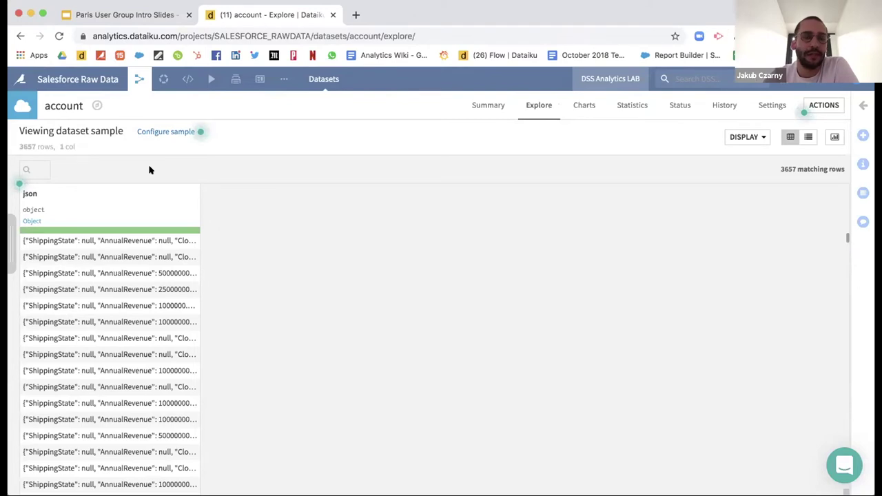
# Return from the account dataset to the Salesforce Raw Data flow and clear the selection.
pyautogui.click(138, 80)
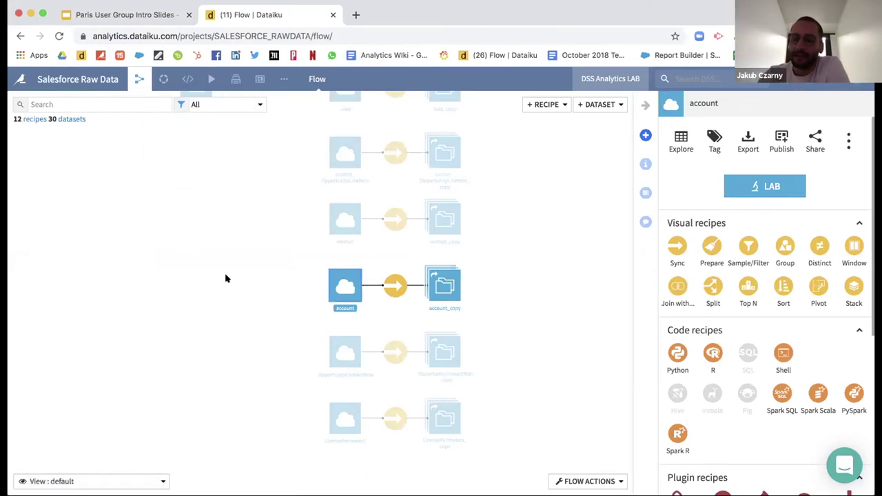
pyautogui.click(514, 279)
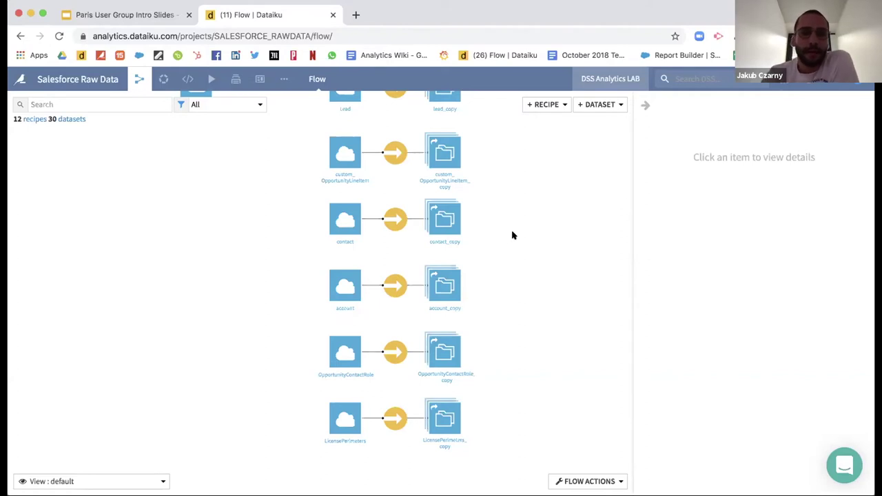
pyautogui.scroll(2, 510, 255)
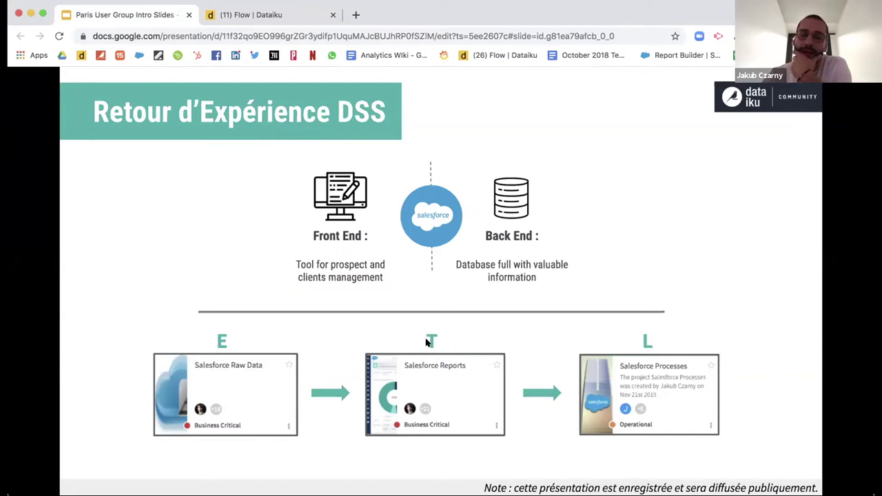
# Open the Salesforce Reports project linked on the presentation slide and view its whole flow in Dataiku.
pyautogui.click(424, 391)
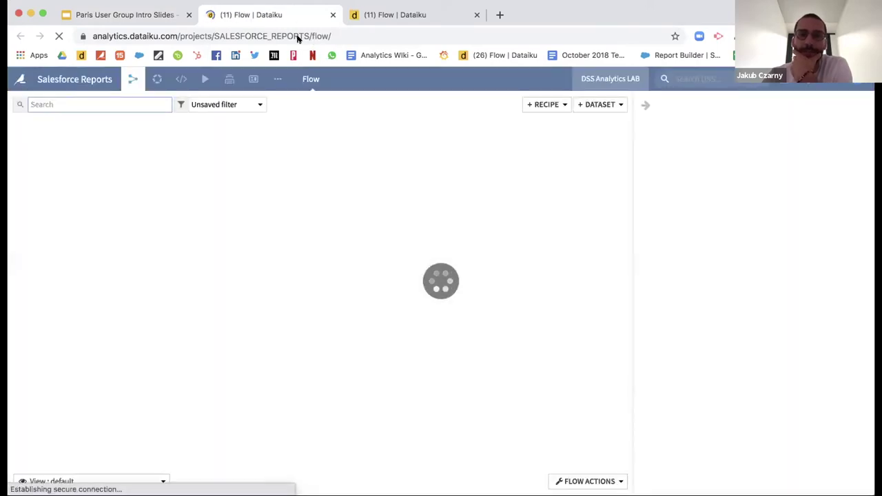
pyautogui.click(365, 228)
pyautogui.click(443, 268)
pyautogui.scroll(-5, 437, 256)
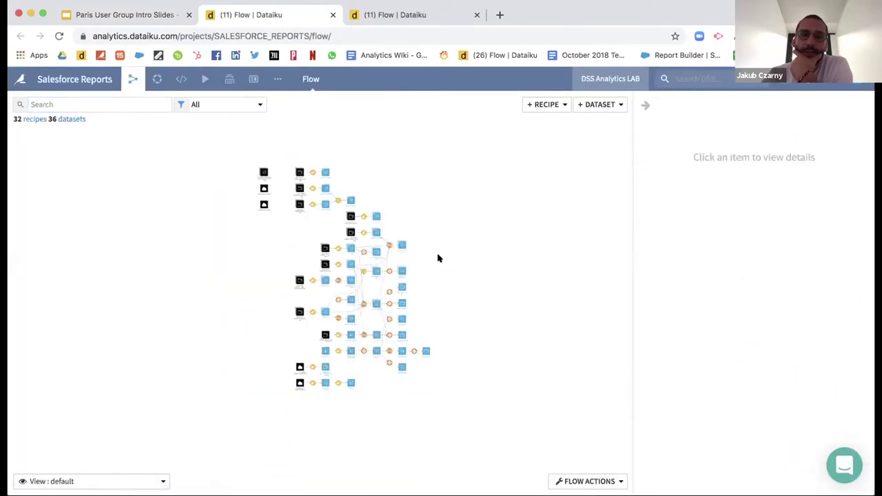
pyautogui.scroll(1, 384, 220)
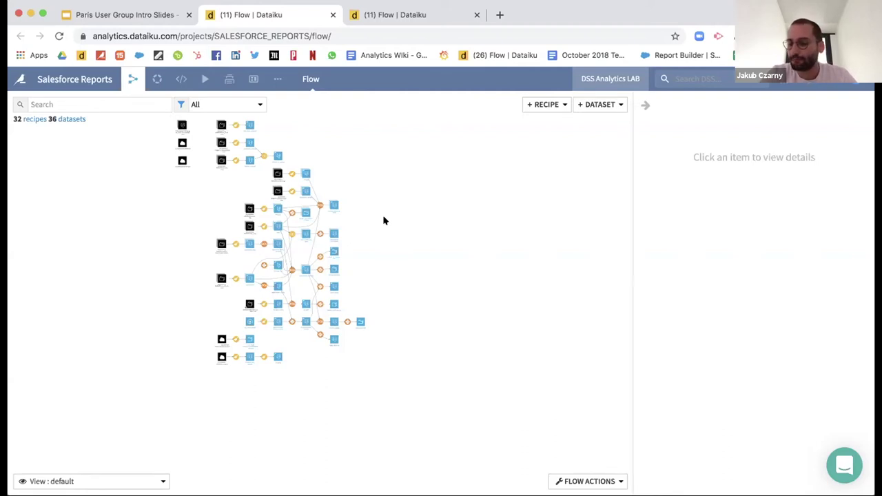
# Display the Salesforce Reports flow by Connections to examine where datasets are stored, and return to the default view.
pyautogui.click(63, 481)
pyautogui.click(35, 174)
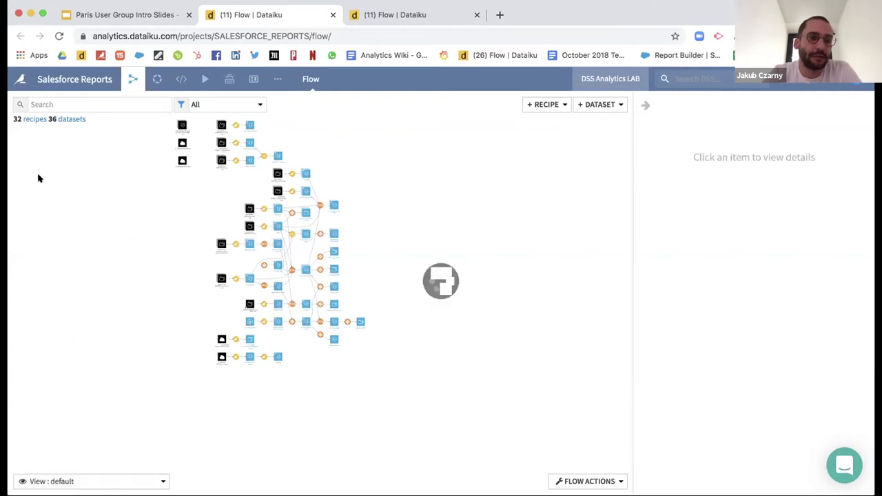
pyautogui.click(159, 290)
pyautogui.click(69, 474)
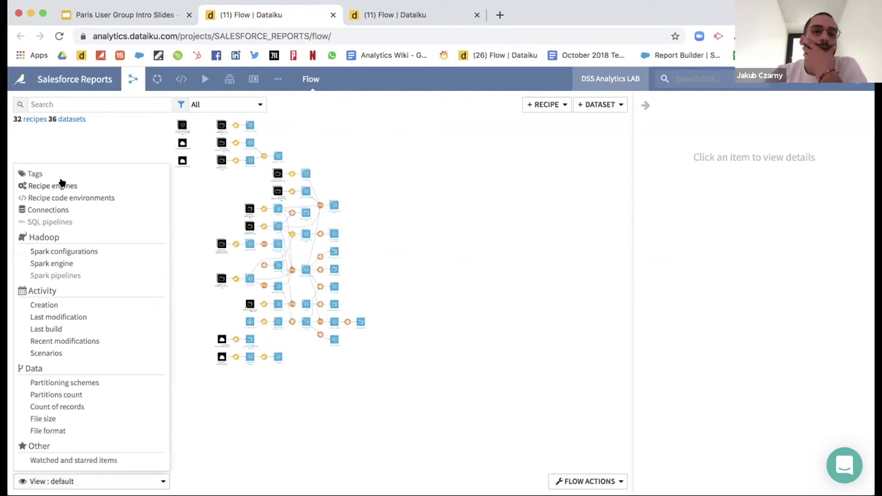
pyautogui.click(48, 210)
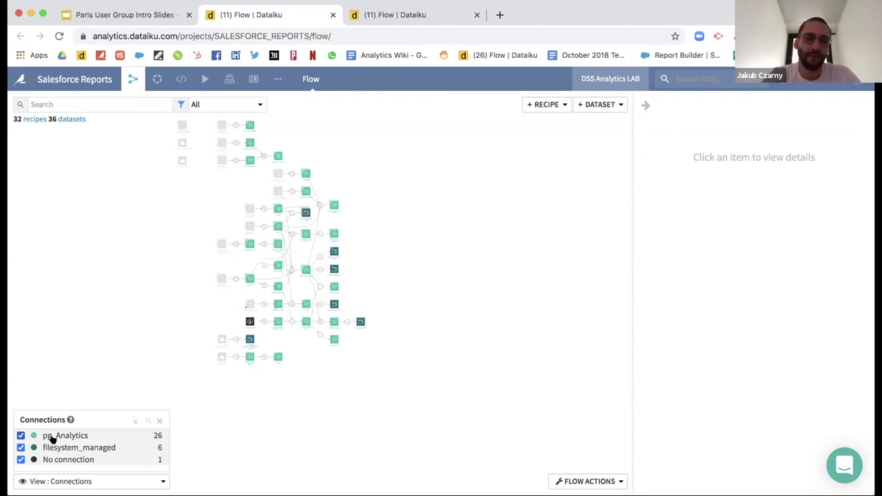
pyautogui.click(159, 421)
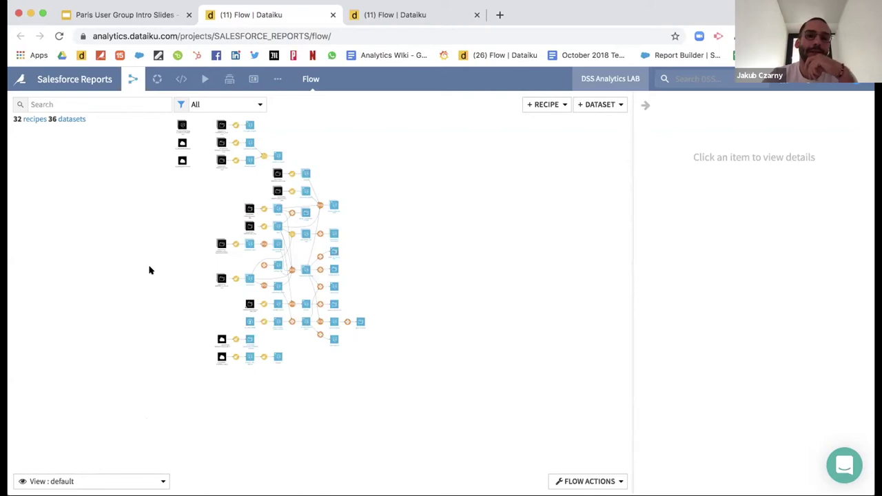
# Open the Salesforce Reports (lab) scenario of this project and view its list of build steps.
pyautogui.moveTo(138, 236); pyautogui.dragTo(140, 300)
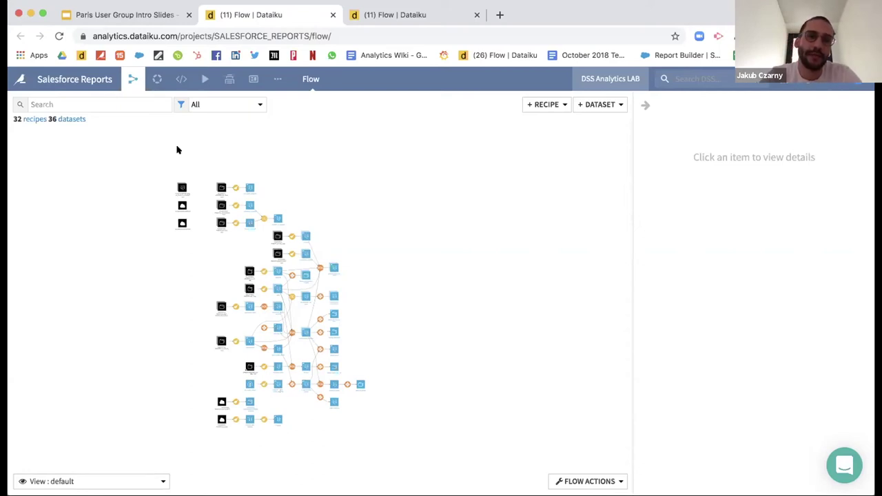
pyautogui.click(205, 79)
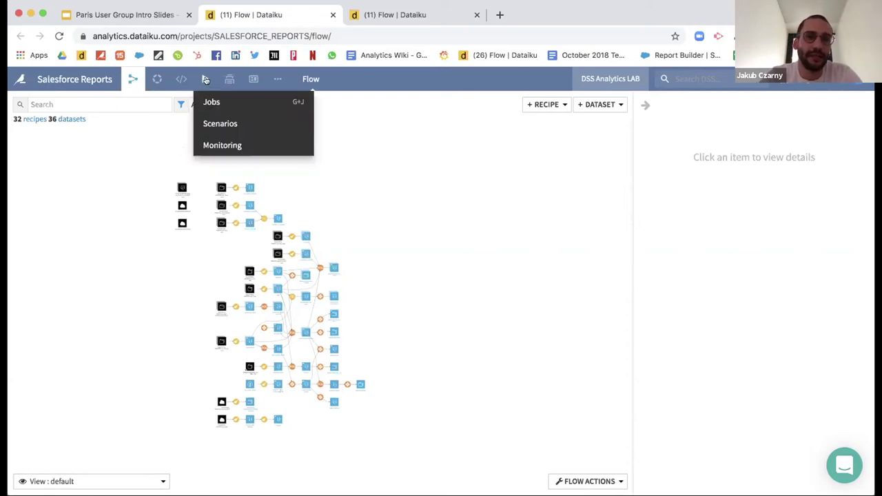
pyautogui.click(214, 123)
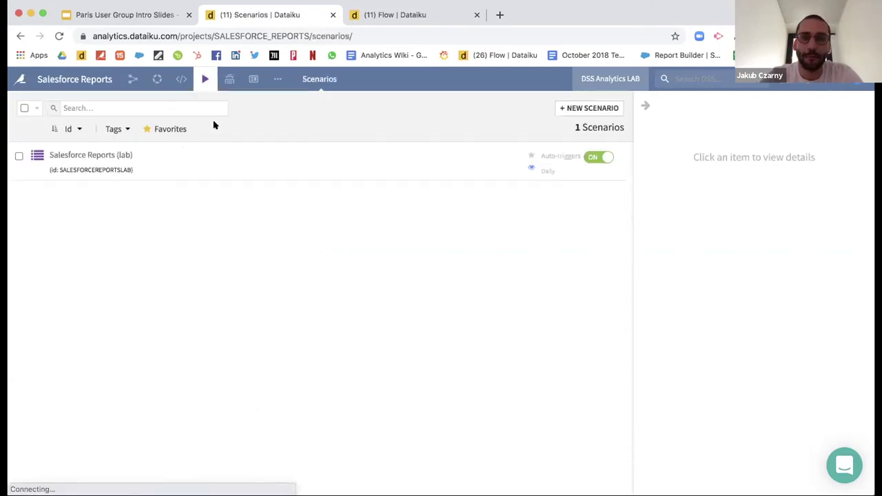
pyautogui.click(110, 154)
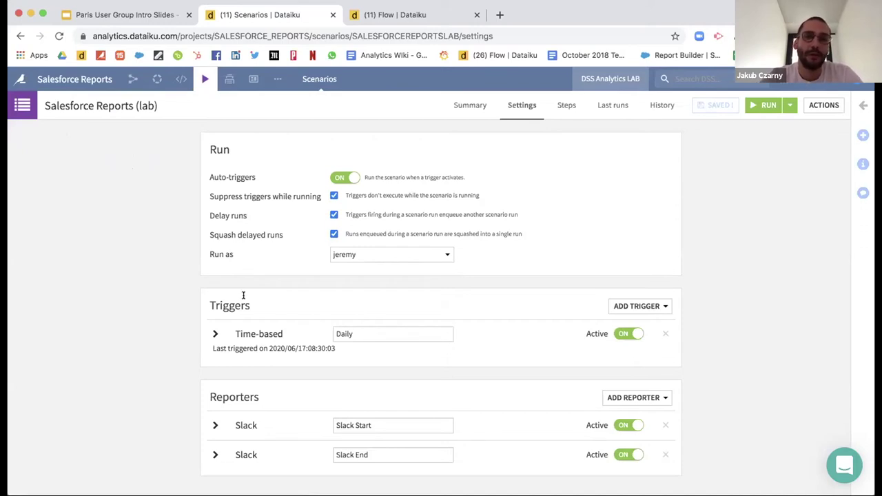
pyautogui.click(562, 112)
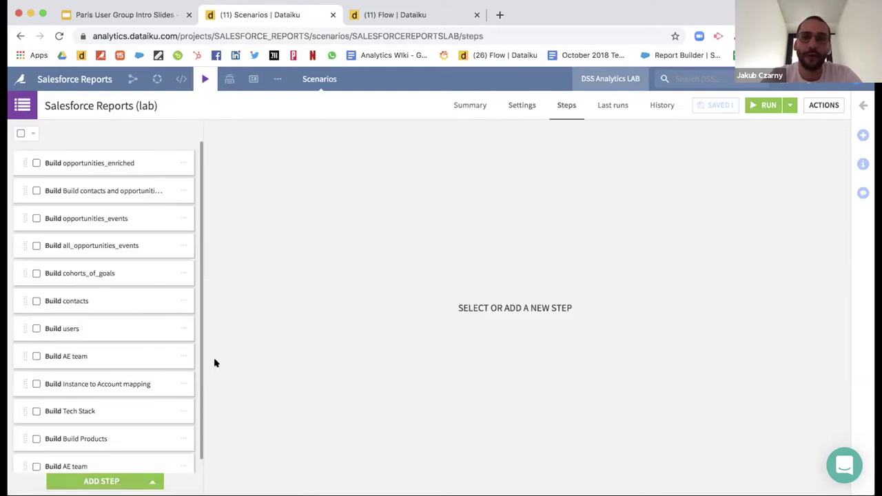
# Examine the Slack Start and Slack End reporter configurations in the scenario's settings.
pyautogui.click(521, 105)
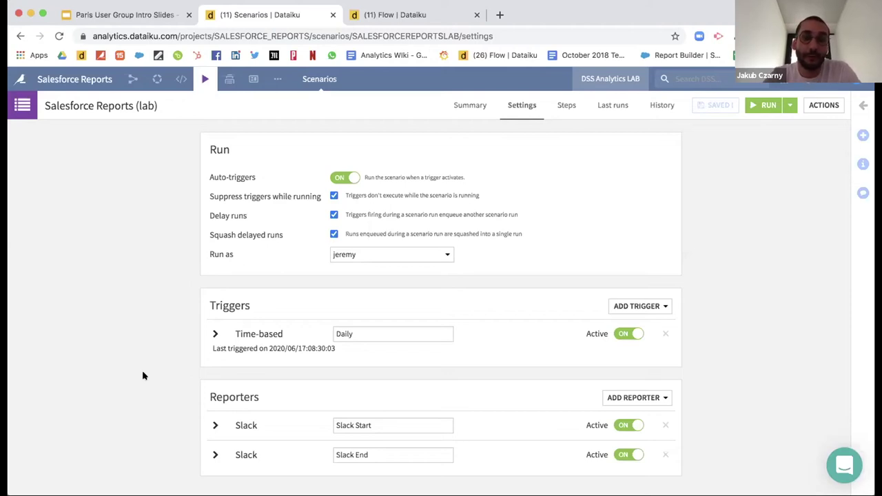
pyautogui.click(202, 422)
pyautogui.scroll(-5, 149, 391)
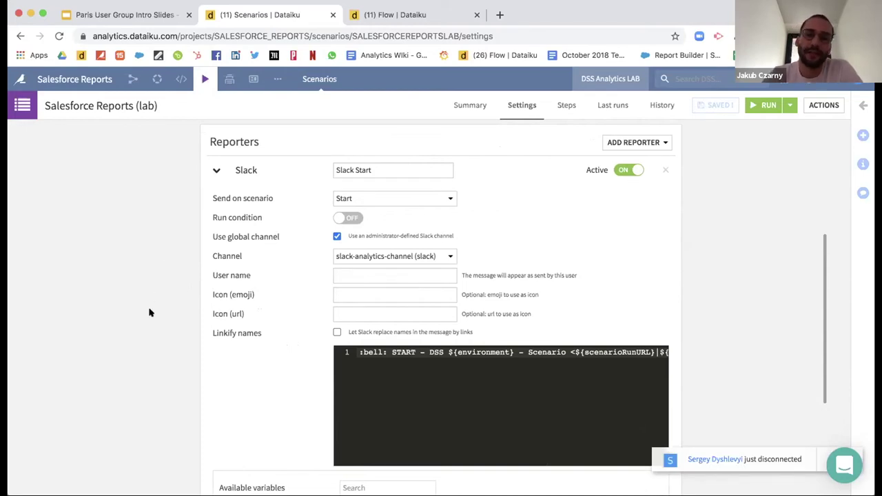
pyautogui.scroll(-1, 149, 313)
pyautogui.scroll(-6, 148, 313)
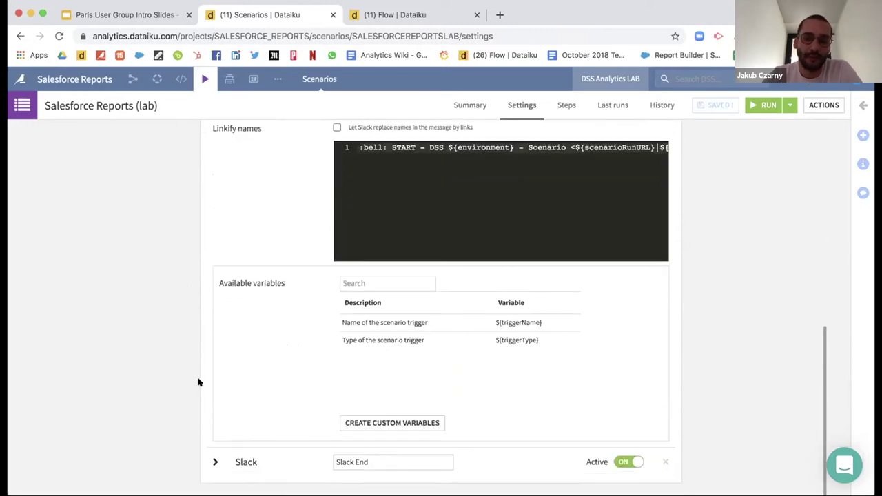
pyautogui.scroll(-5, 173, 404)
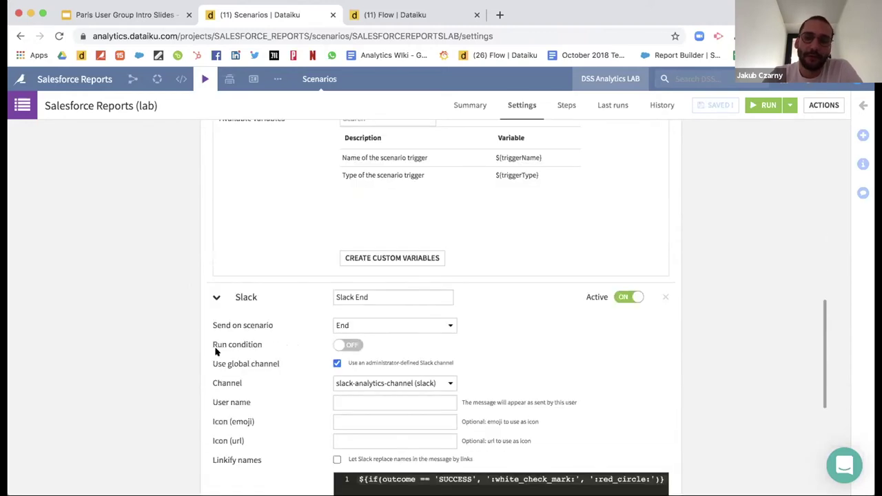
# Collapse both Slack reporters and view the reporter types available for the scenario without adding one.
pyautogui.scroll(11, 241, 354)
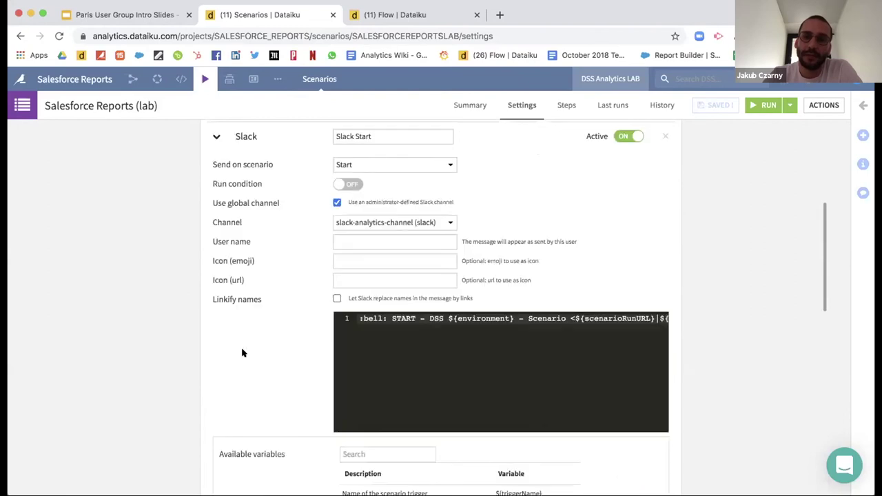
pyautogui.click(216, 207)
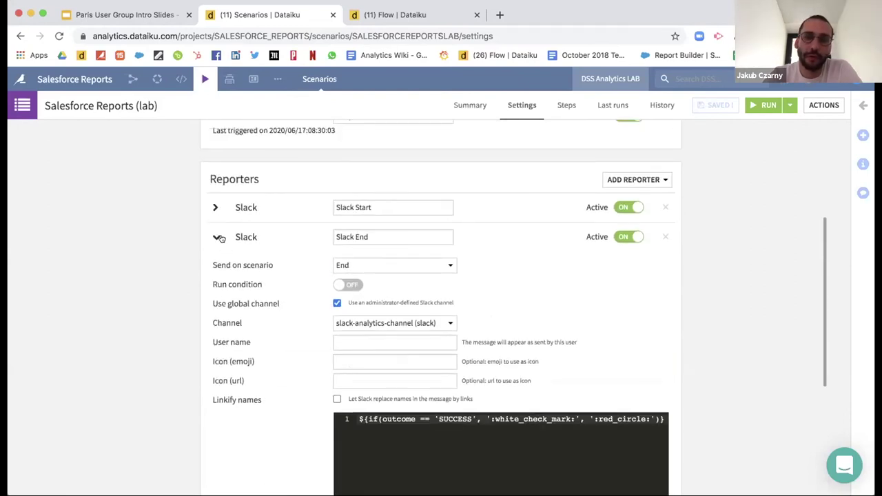
pyautogui.click(216, 237)
pyautogui.click(637, 397)
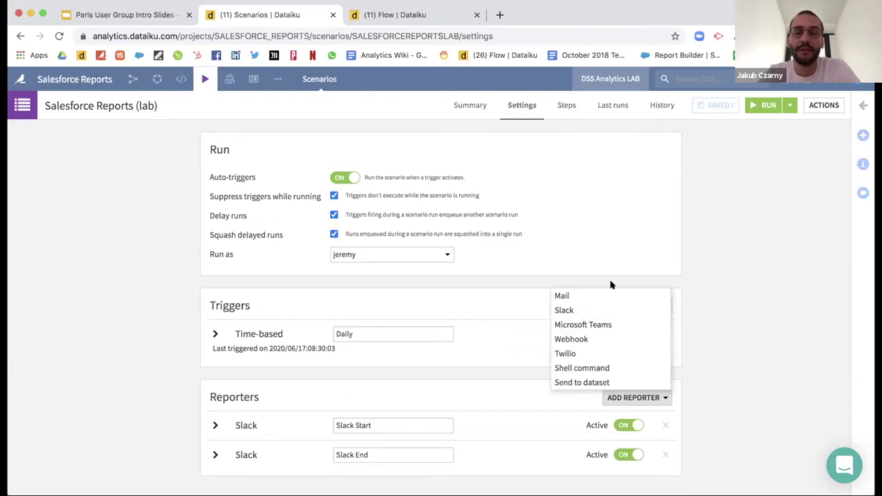
pyautogui.click(718, 305)
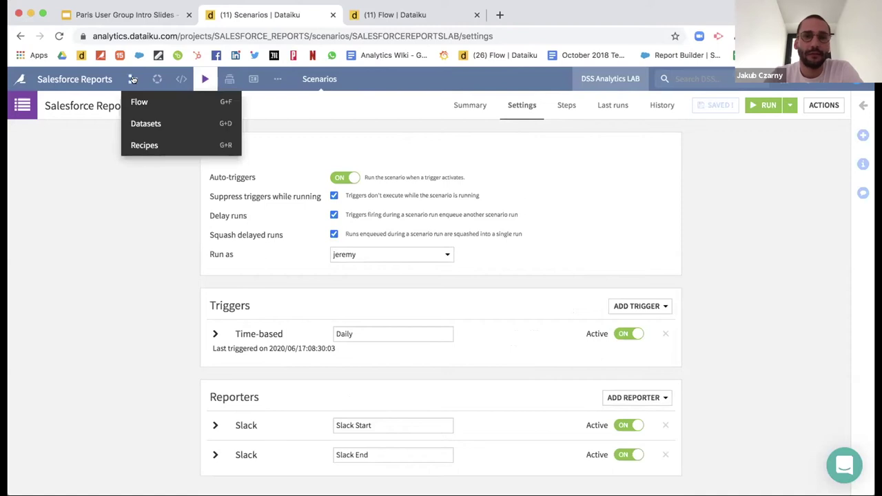
# Leave Salesforce Reports, filter the home page by "admin", and open the flow of the Administrative tasks project.
pyautogui.click(133, 80)
pyautogui.click(22, 80)
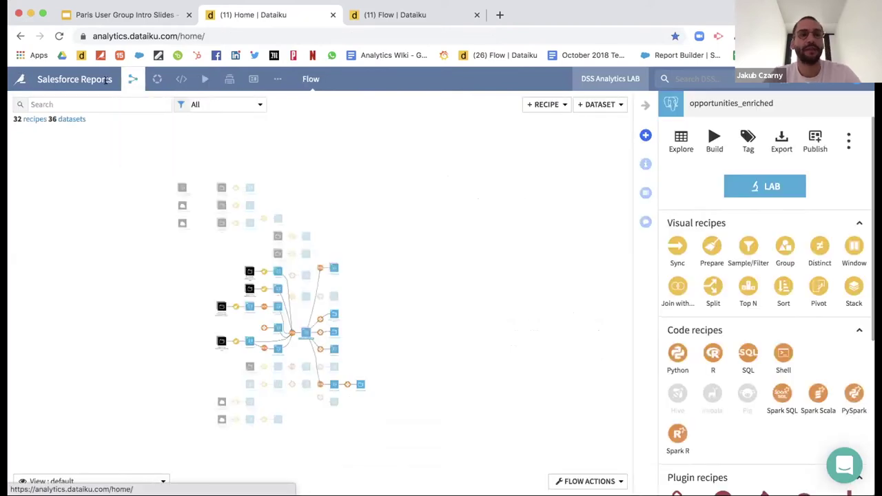
pyautogui.write('admin')
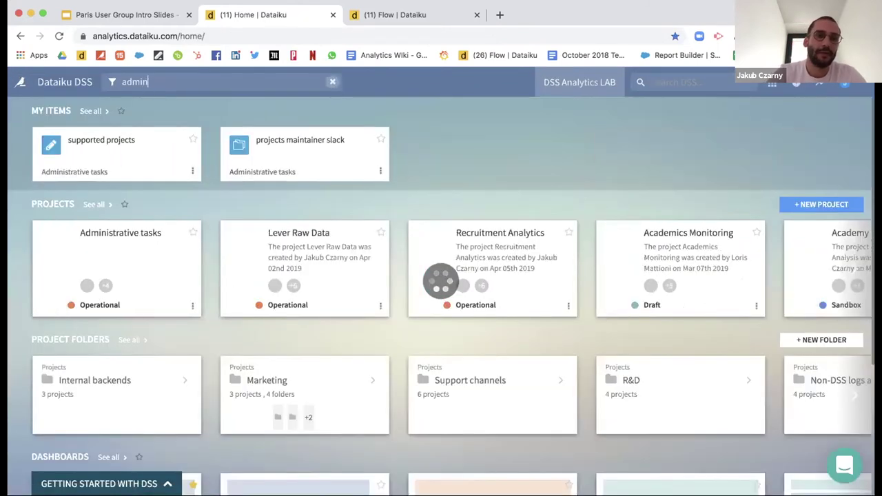
pyautogui.click(142, 274)
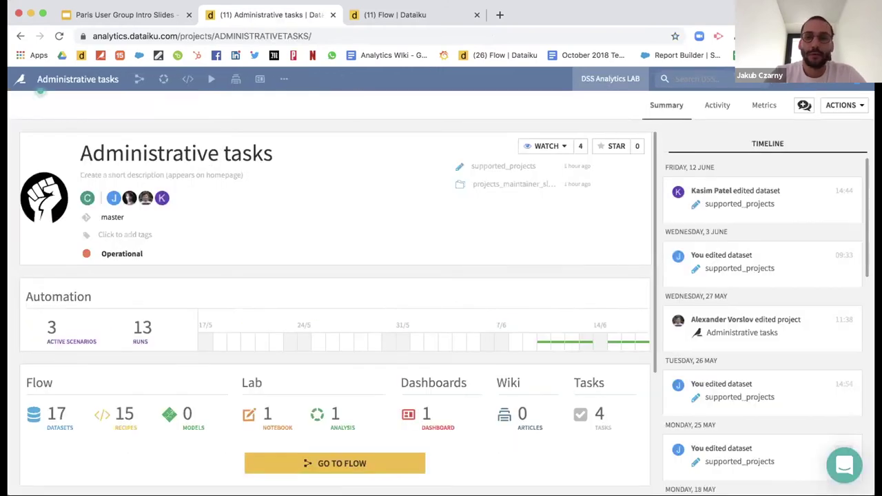
pyautogui.click(343, 465)
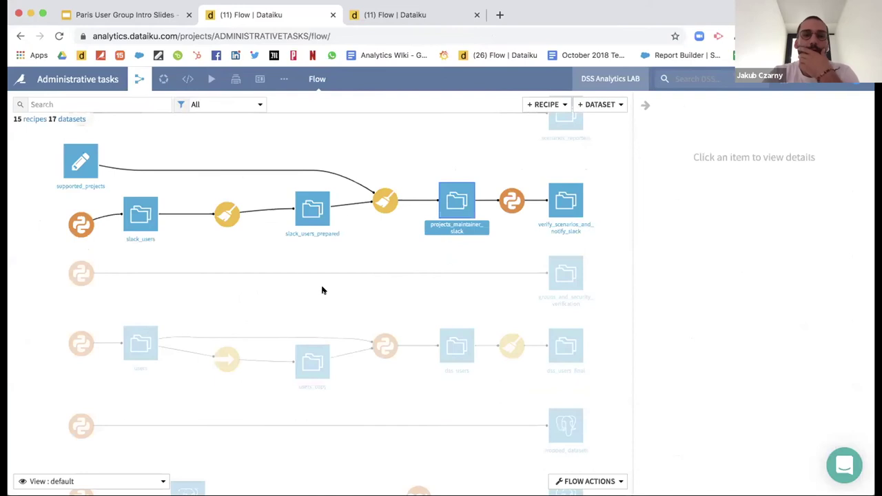
# Clear the selection in the Administrative tasks flow and trace the branch downstream of the supported_projects dataset.
pyautogui.click(252, 273)
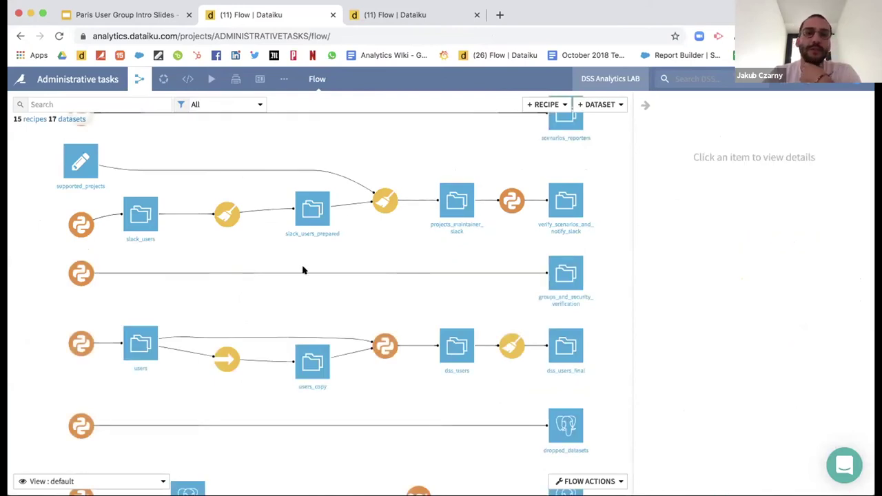
pyautogui.scroll(4, 285, 310)
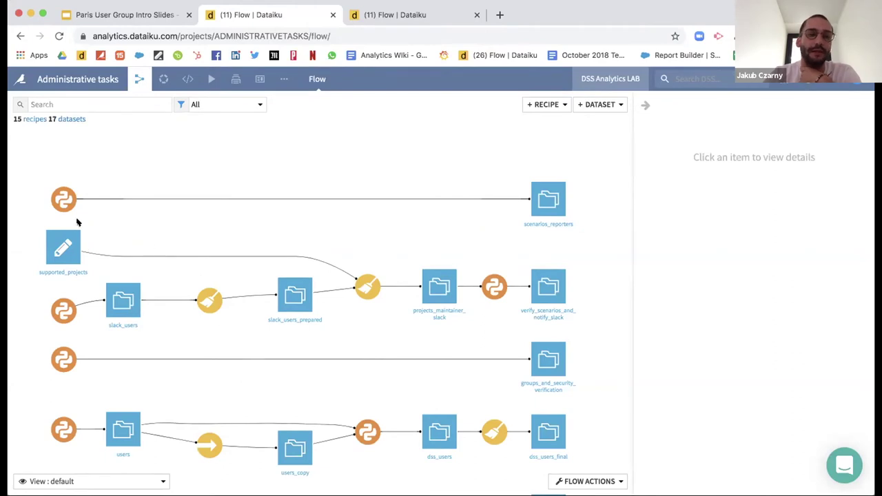
pyautogui.moveTo(67, 232)
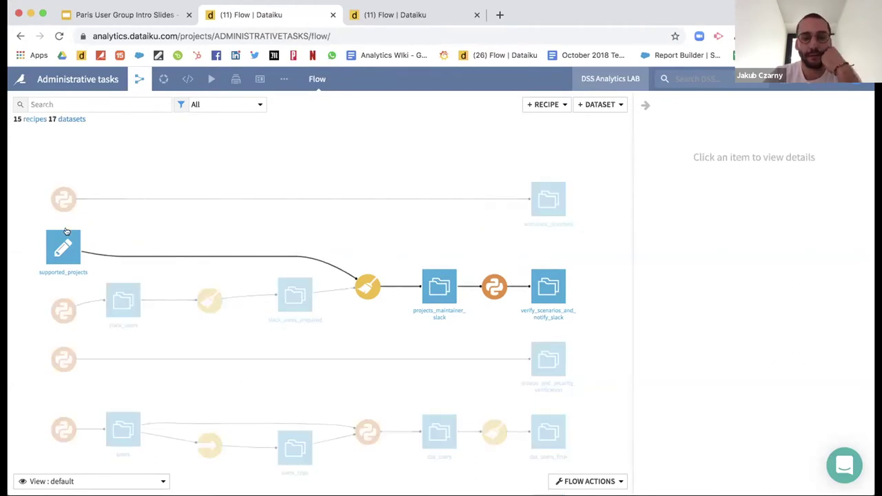
# Open the supported_projects dataset, review its project keys and maintainers, and return to the Administrative tasks flow.
pyautogui.doubleClick(58, 244)
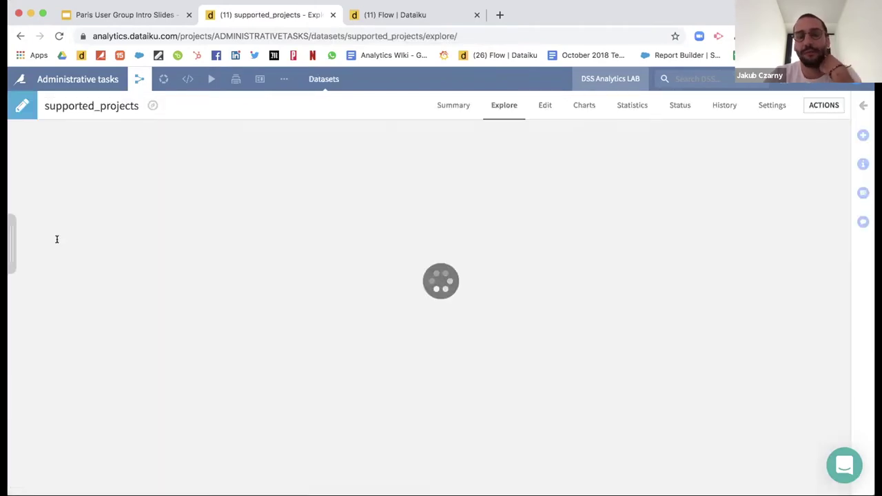
pyautogui.scroll(-15, 119, 372)
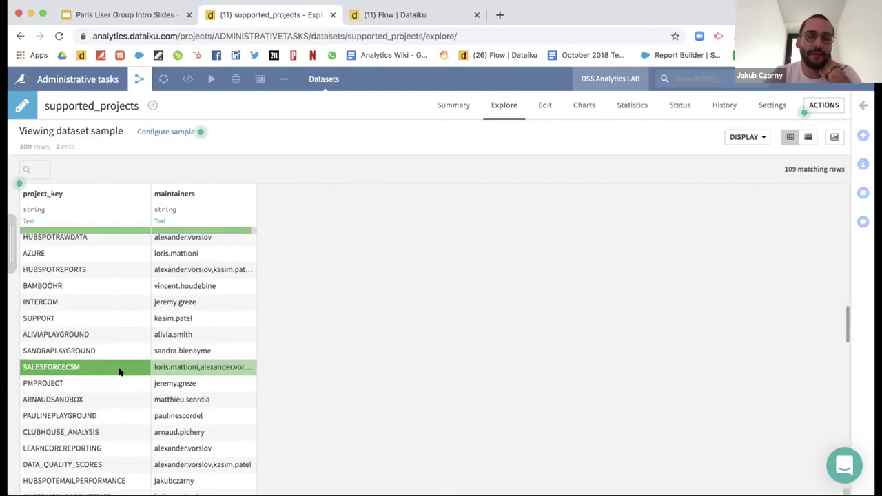
pyautogui.scroll(-10, 119, 372)
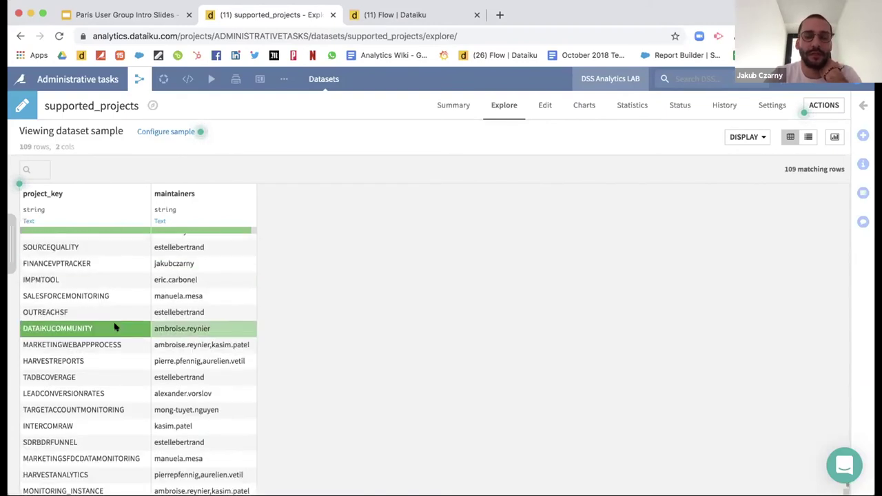
pyautogui.click(140, 80)
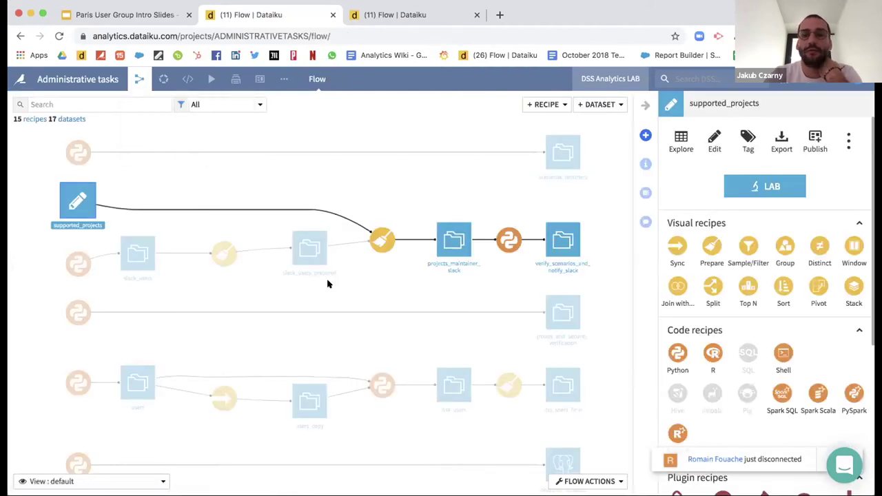
# Switch to Slack and examine the DSS Analytics scenario verification messages for PROD and LAB in the #analytics channel.
pyautogui.hscroll(2, 328, 284)
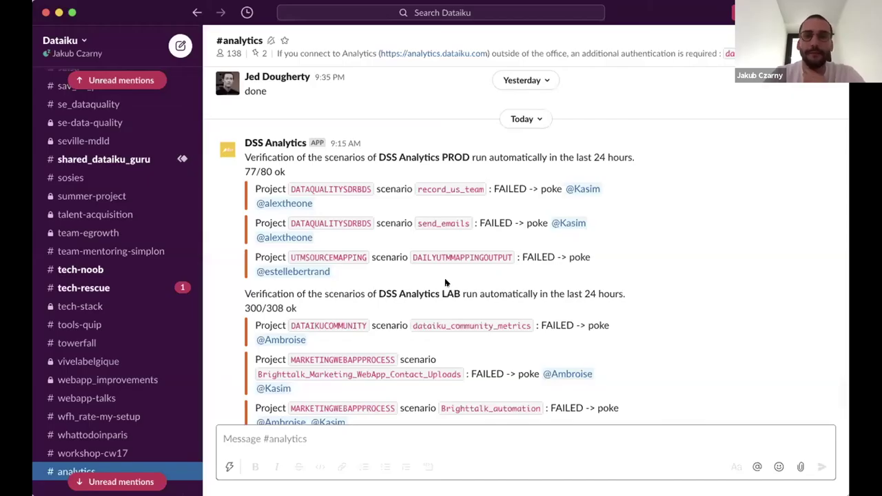
pyautogui.scroll(1, 445, 282)
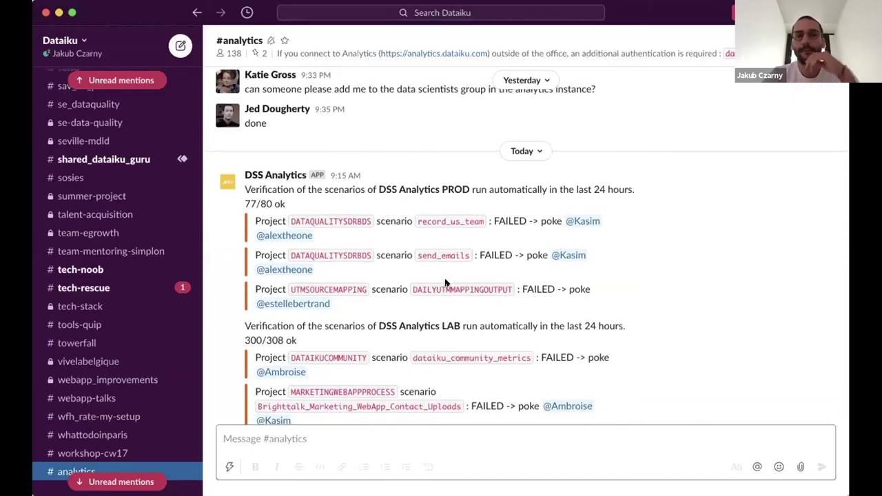
pyautogui.scroll(-2, 445, 282)
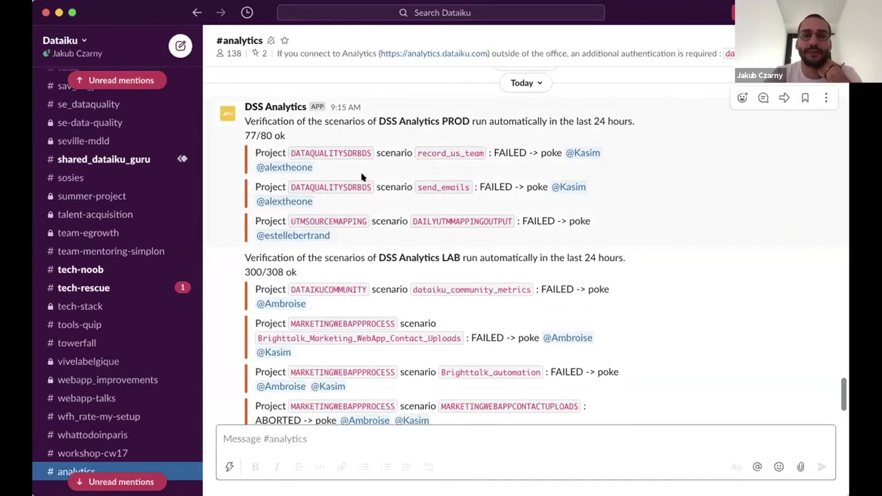
pyautogui.scroll(3, 362, 177)
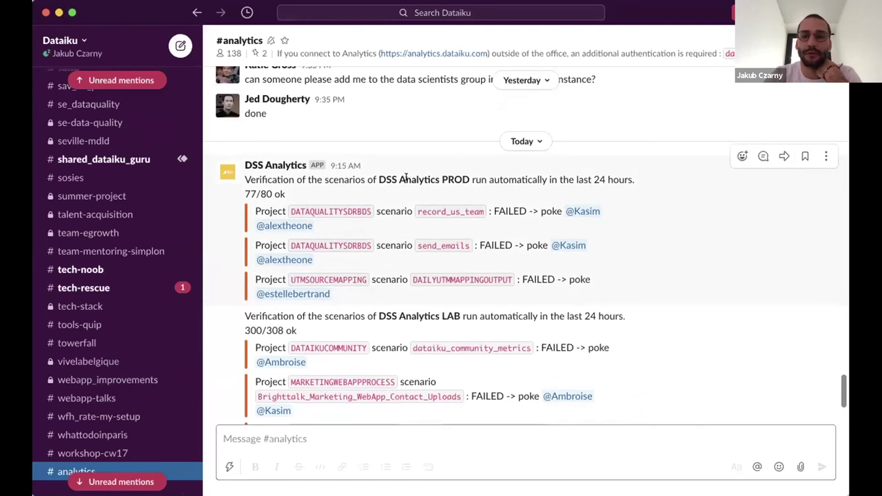
pyautogui.scroll(-2, 436, 270)
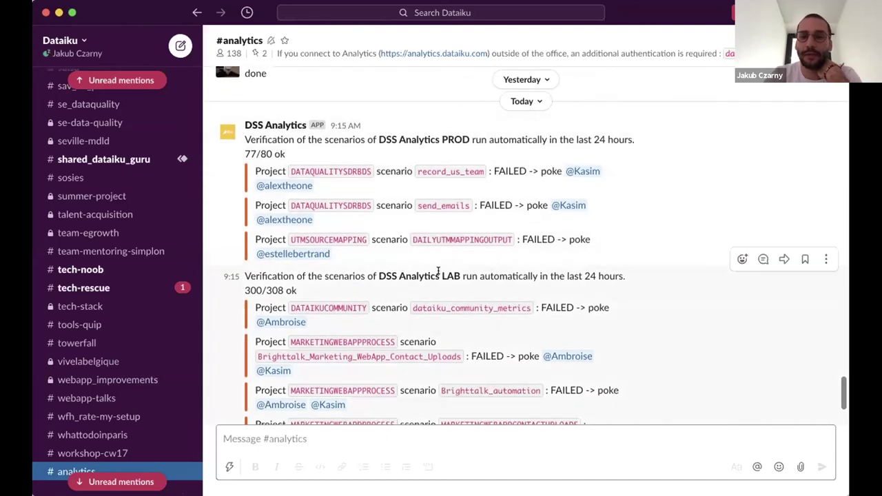
pyautogui.scroll(1, 438, 271)
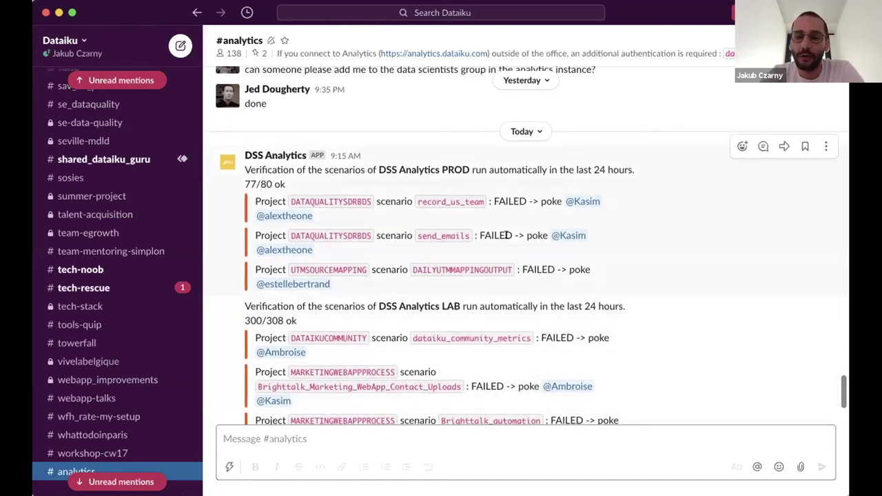
pyautogui.scroll(1, 507, 236)
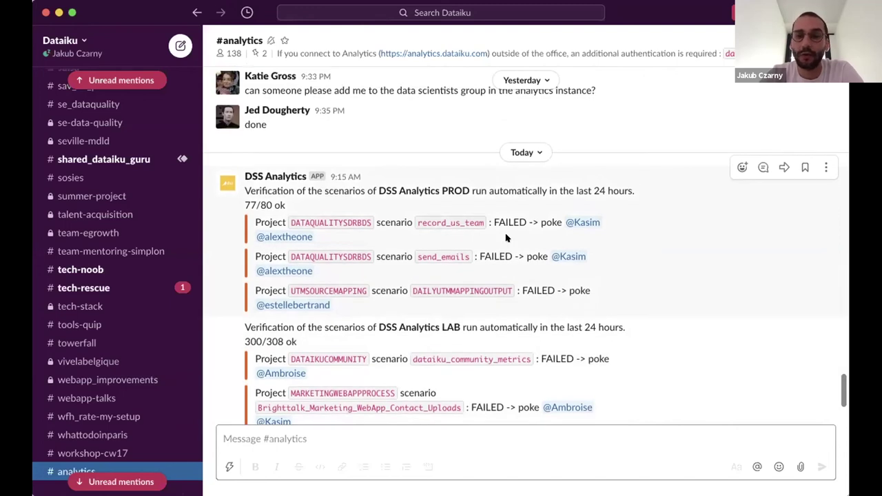
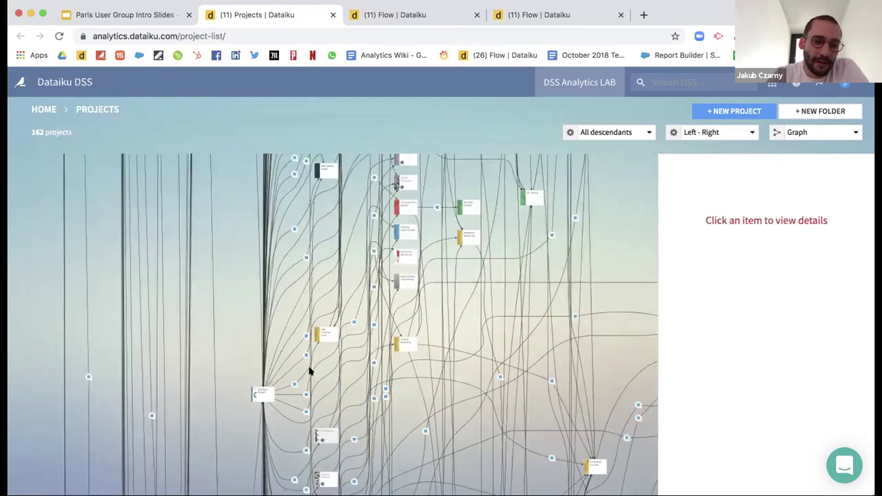
# Examine the Salesforce Reports project and its downstream dependencies in the Dataiku projects graph.
pyautogui.scroll(5, 310, 371)
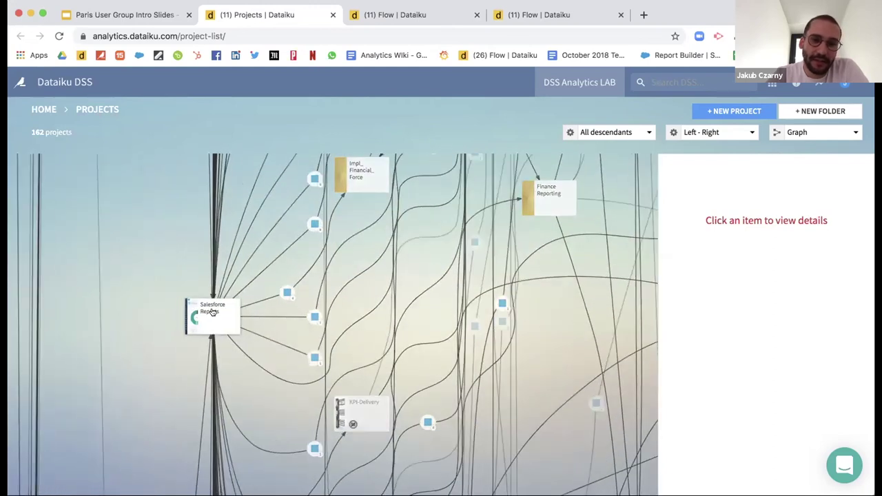
pyautogui.scroll(-5, 212, 312)
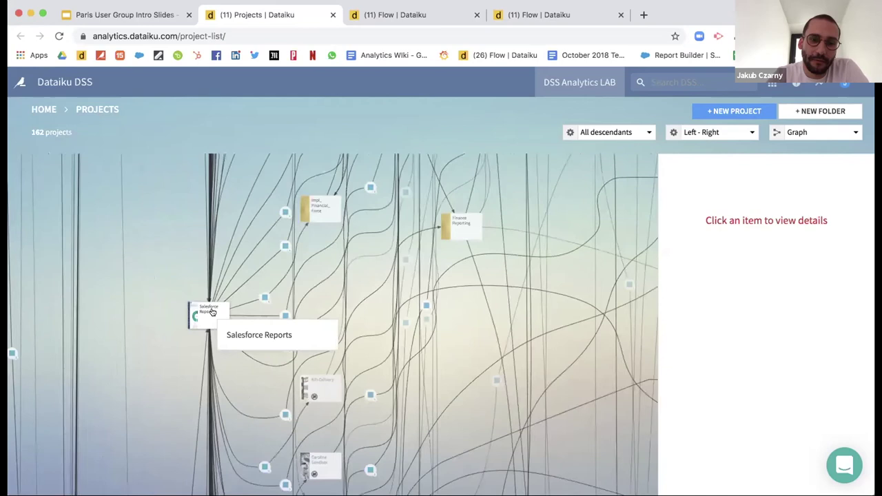
pyautogui.scroll(-5, 280, 302)
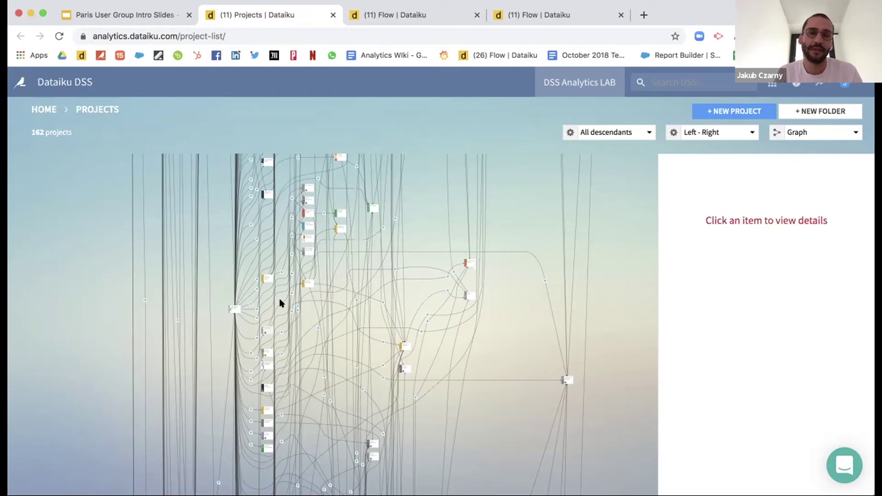
# Return to the home page, filter its items by "sales", and open the flow of the Salesforce Processes project.
pyautogui.click(15, 86)
pyautogui.click(218, 82)
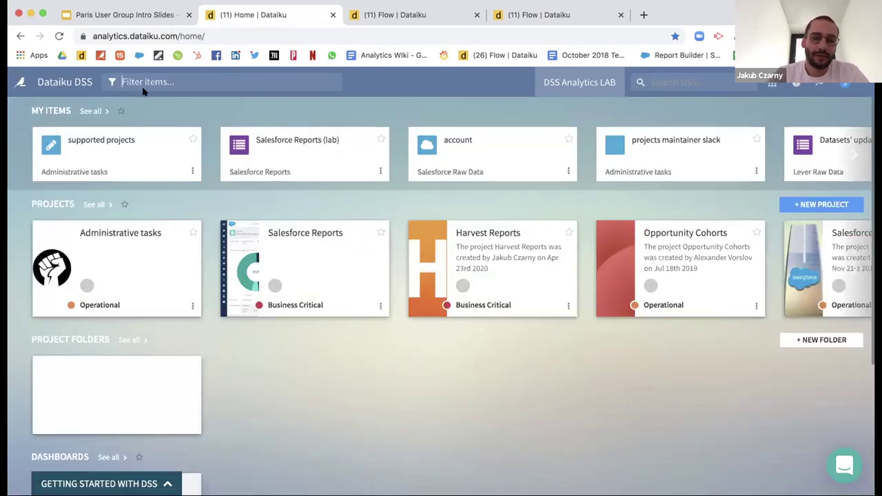
pyautogui.write('sales')
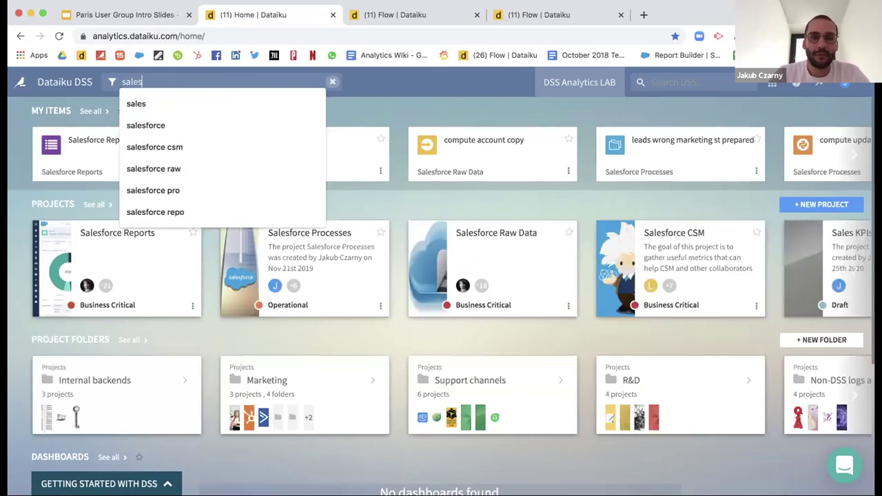
pyautogui.click(316, 257)
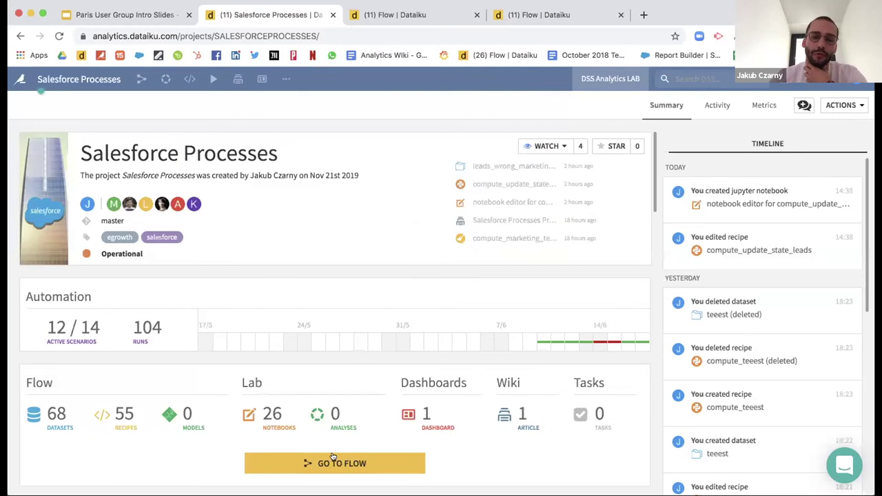
pyautogui.click(332, 460)
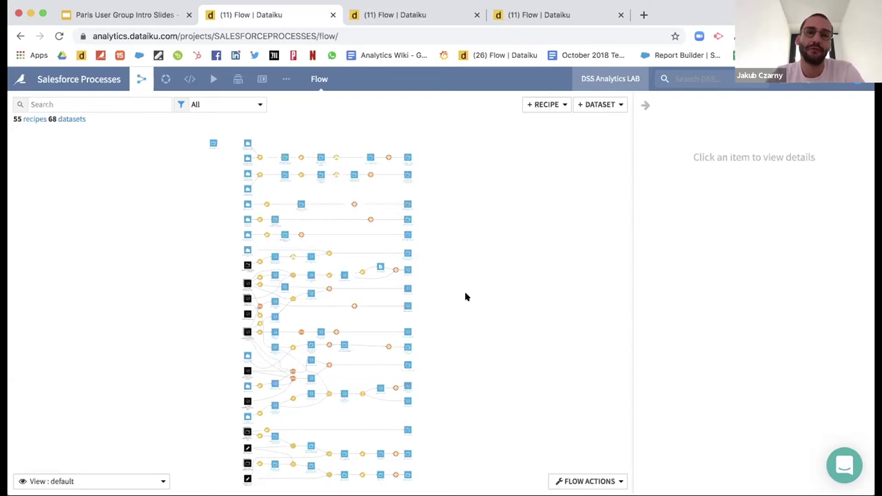
# Display the Salesforce Processes flow by tags, look through the tag list, and restore the default view.
pyautogui.scroll(-2, 482, 294)
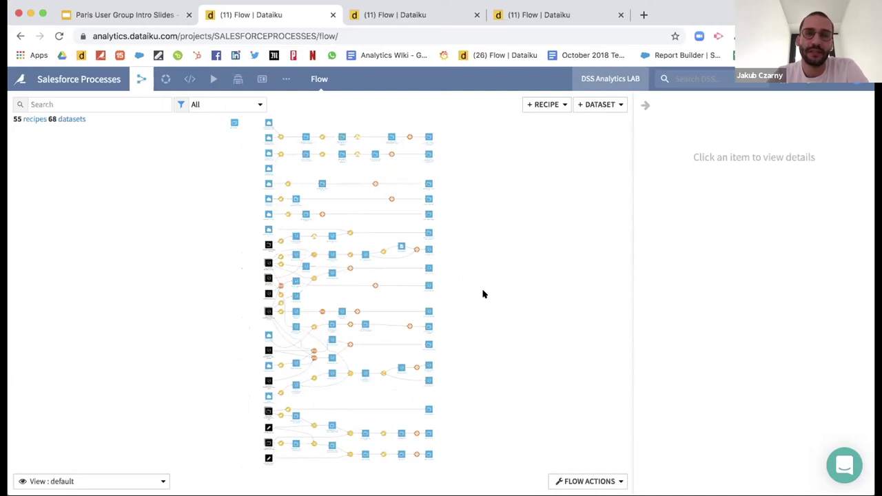
pyautogui.click(135, 483)
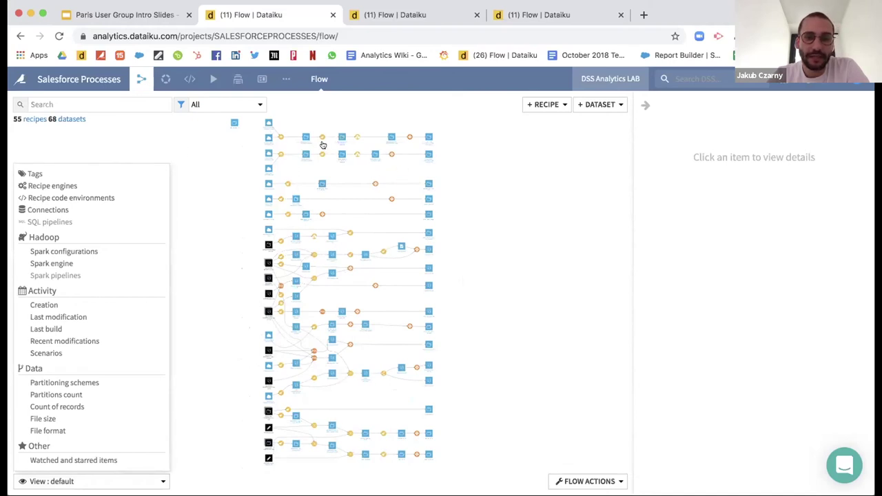
pyautogui.click(35, 173)
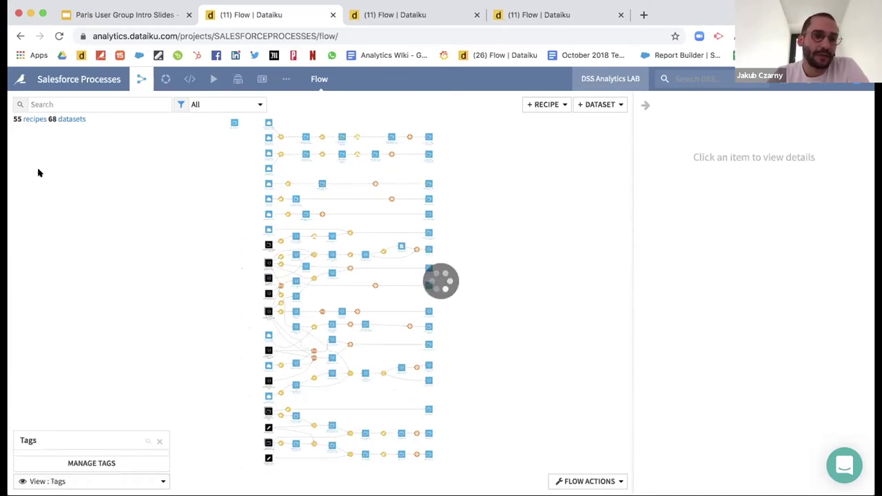
pyautogui.scroll(-1, 99, 369)
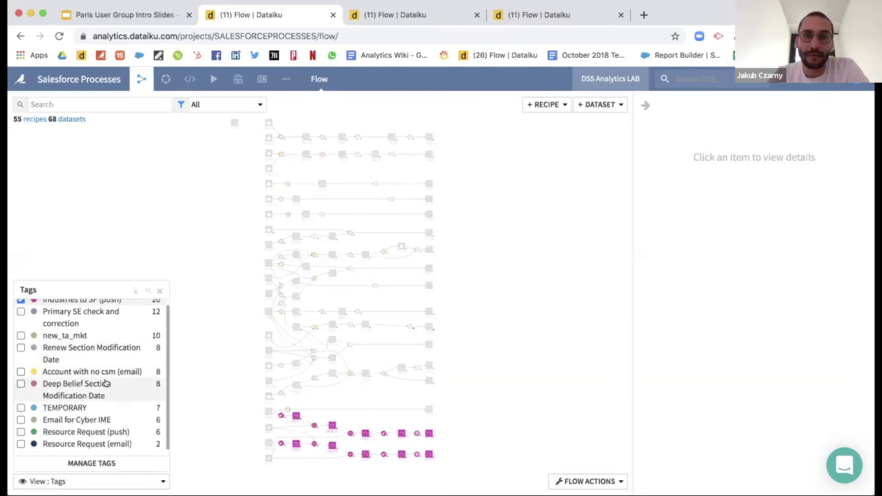
pyautogui.scroll(1, 101, 312)
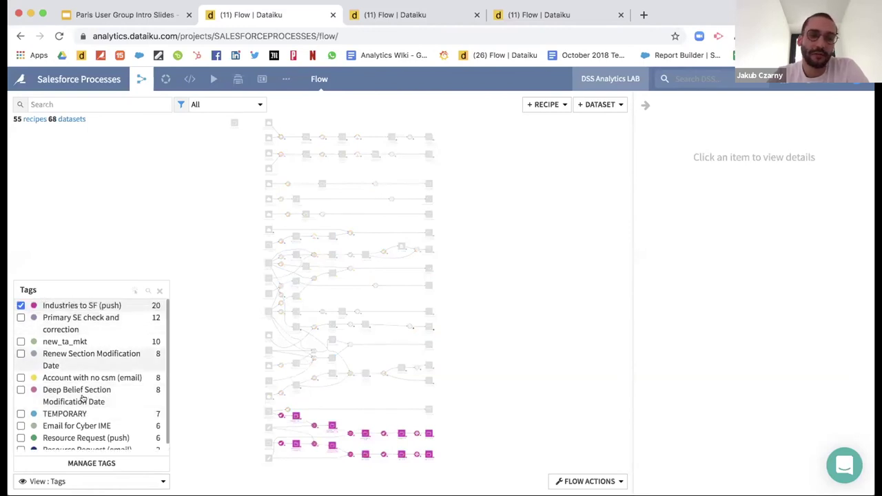
pyautogui.click(159, 292)
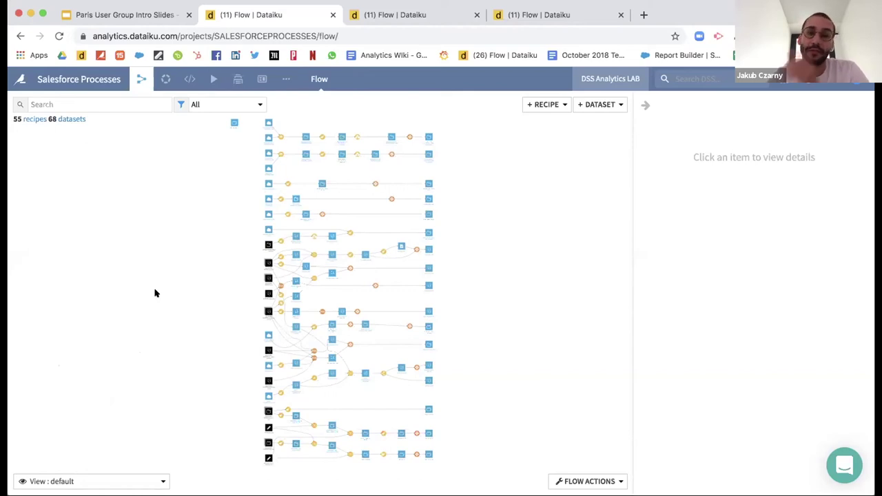
# Open the Salesforce Processes wiki and read the project details article through its Data Push section.
pyautogui.click(283, 81)
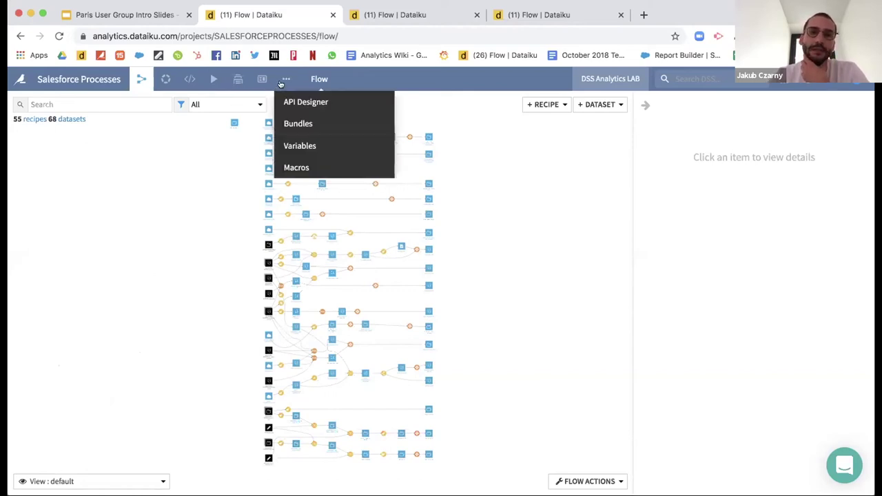
pyautogui.click(202, 122)
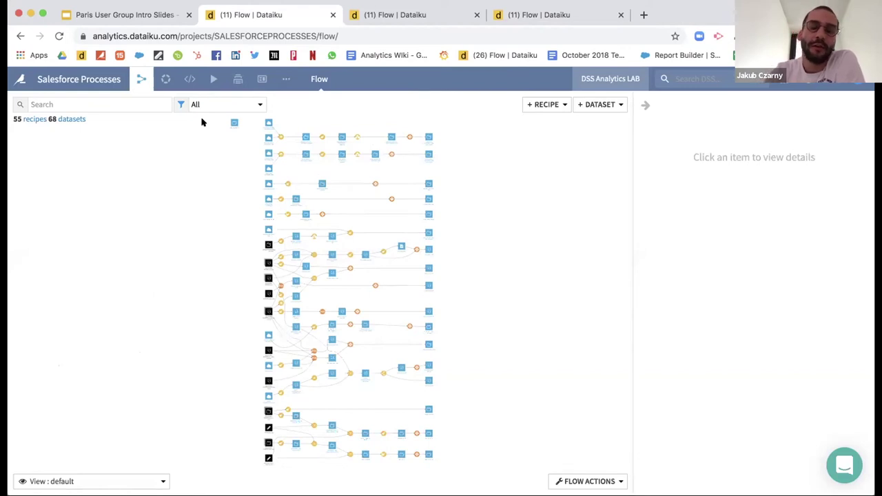
pyautogui.click(285, 79)
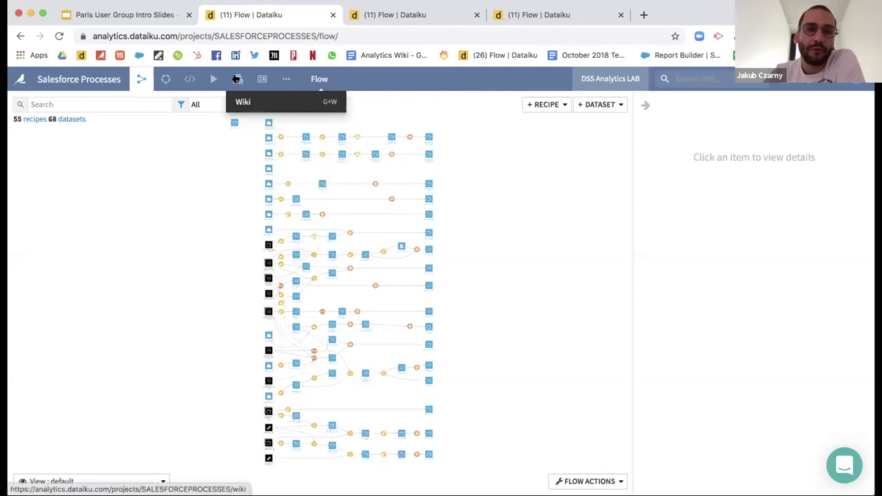
pyautogui.click(238, 80)
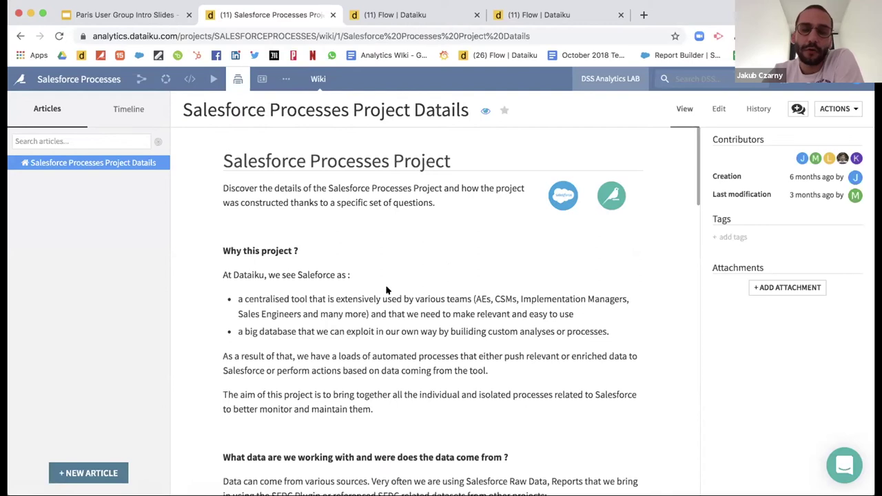
pyautogui.scroll(-2, 388, 288)
pyautogui.scroll(1, 387, 288)
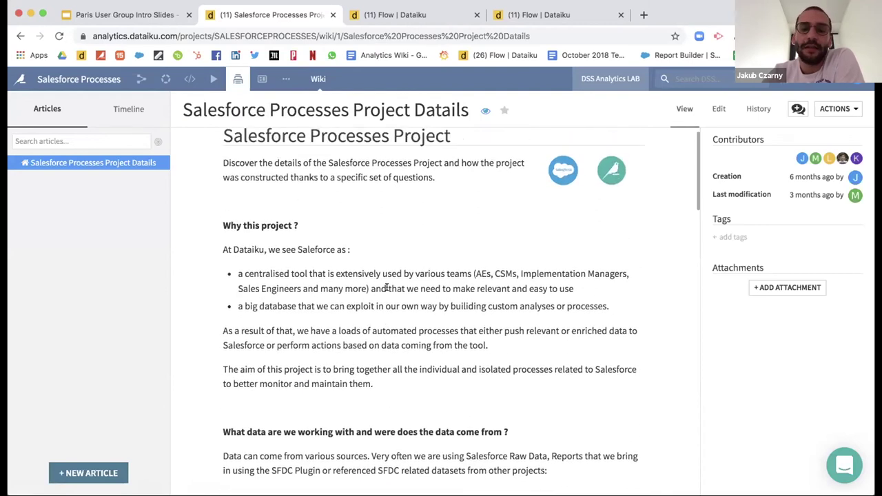
pyautogui.scroll(-6, 387, 288)
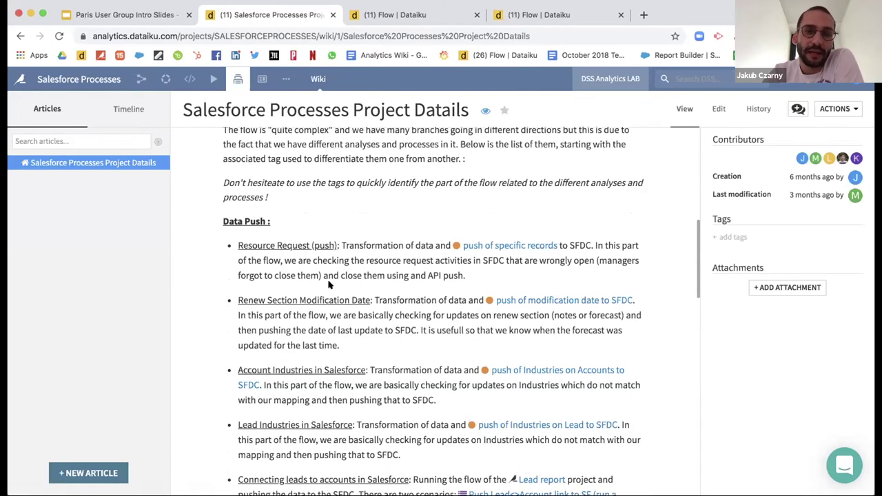
pyautogui.scroll(-2, 329, 279)
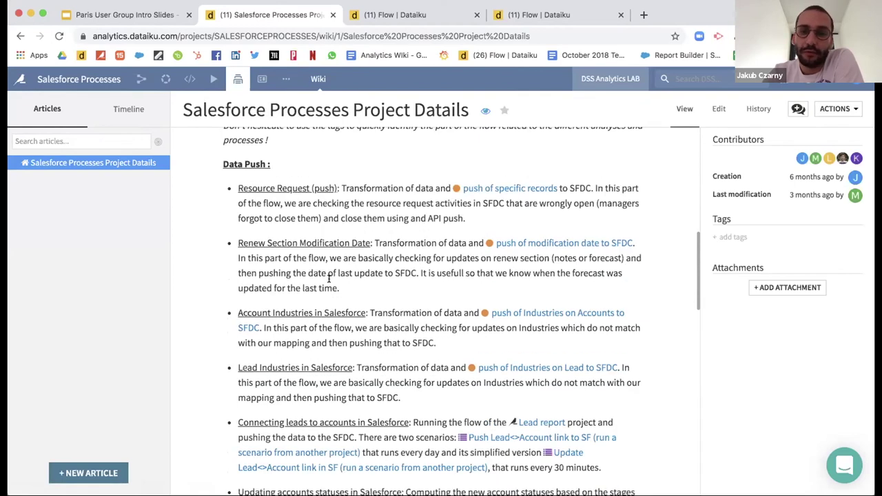
# Open the "push of specific records" recipe linked under Resource Request (push), review its Python code, and return to the project's flow.
pyautogui.click(471, 190)
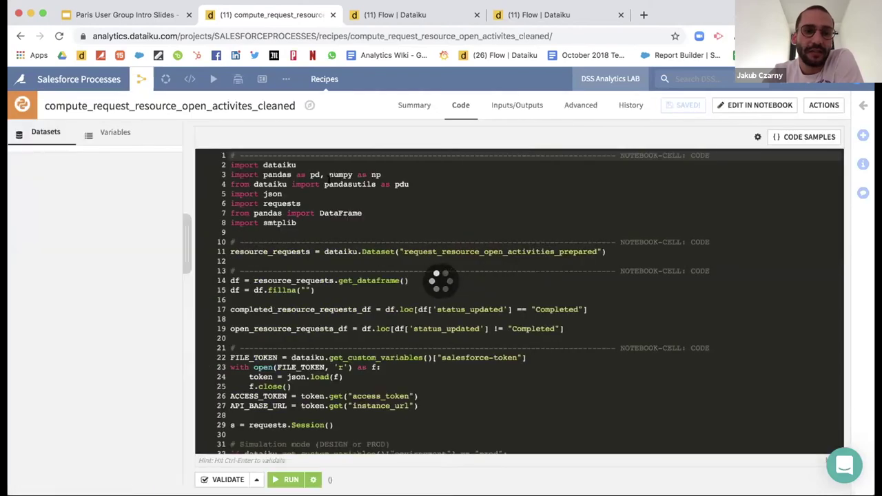
pyautogui.scroll(-5, 522, 304)
pyautogui.scroll(5, 522, 303)
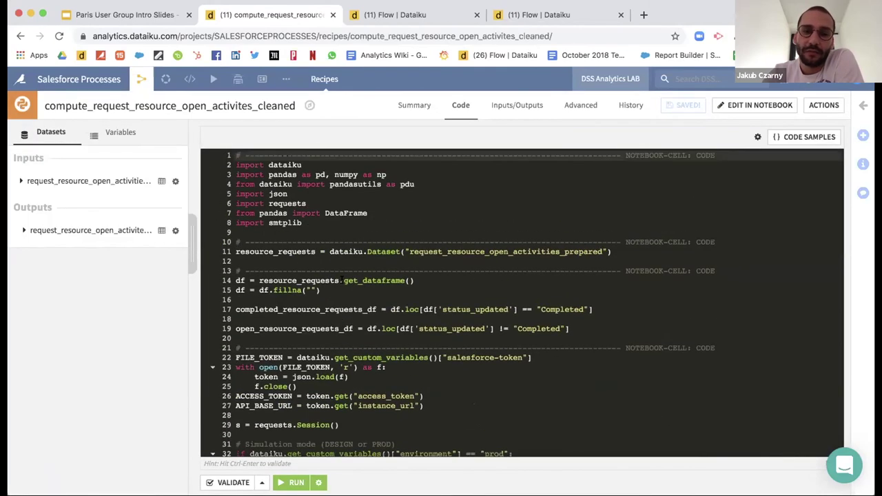
pyautogui.moveTo(140, 87)
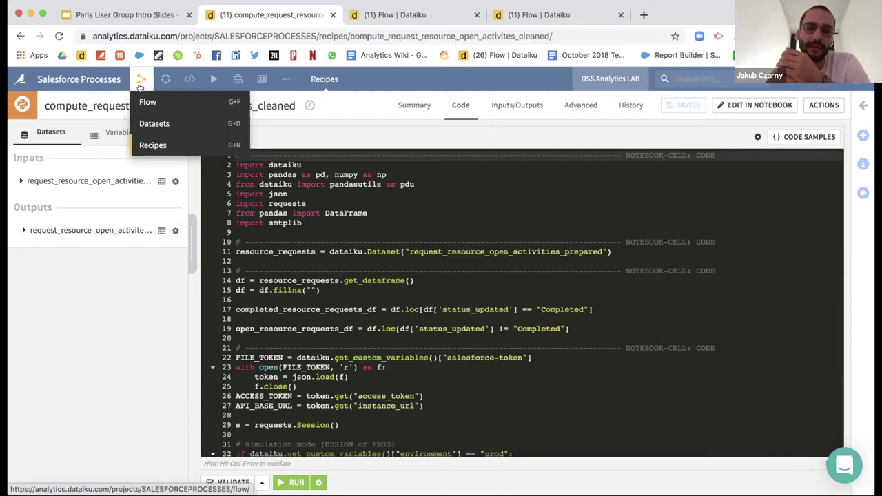
pyautogui.click(140, 86)
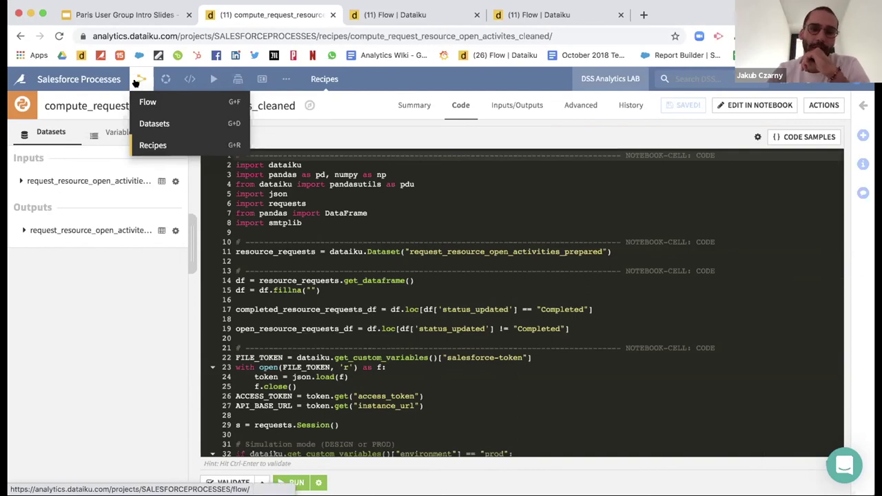